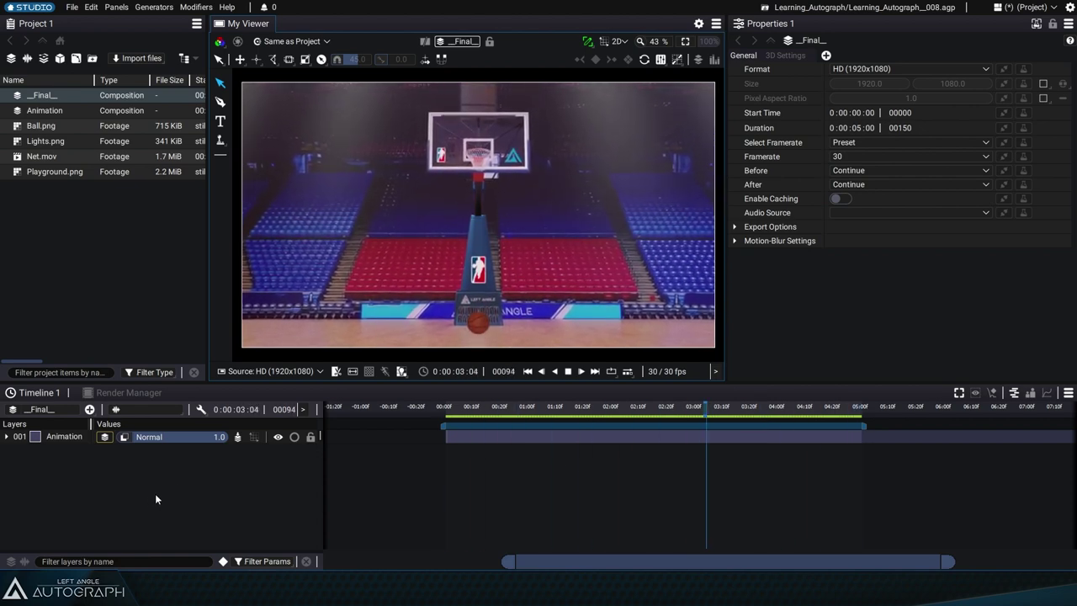
# Stop playback of the basketball composition at frame 100.
pyautogui.press('space')
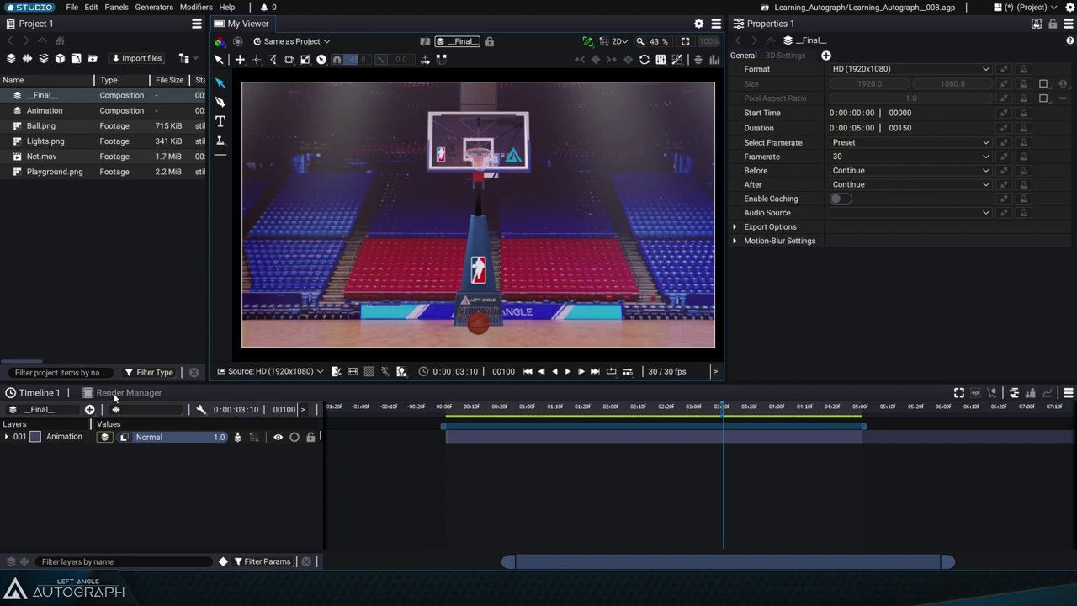
# Add the __Final__ composition to the Render Manager as Render Instance 1 with File 1.
pyautogui.click(123, 391)
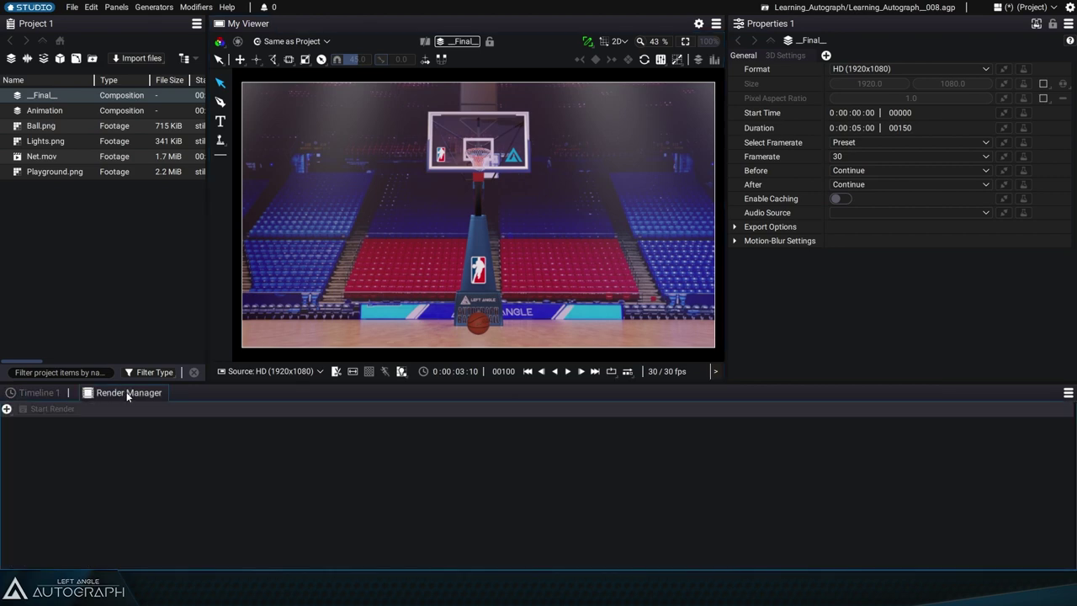
pyautogui.click(116, 7)
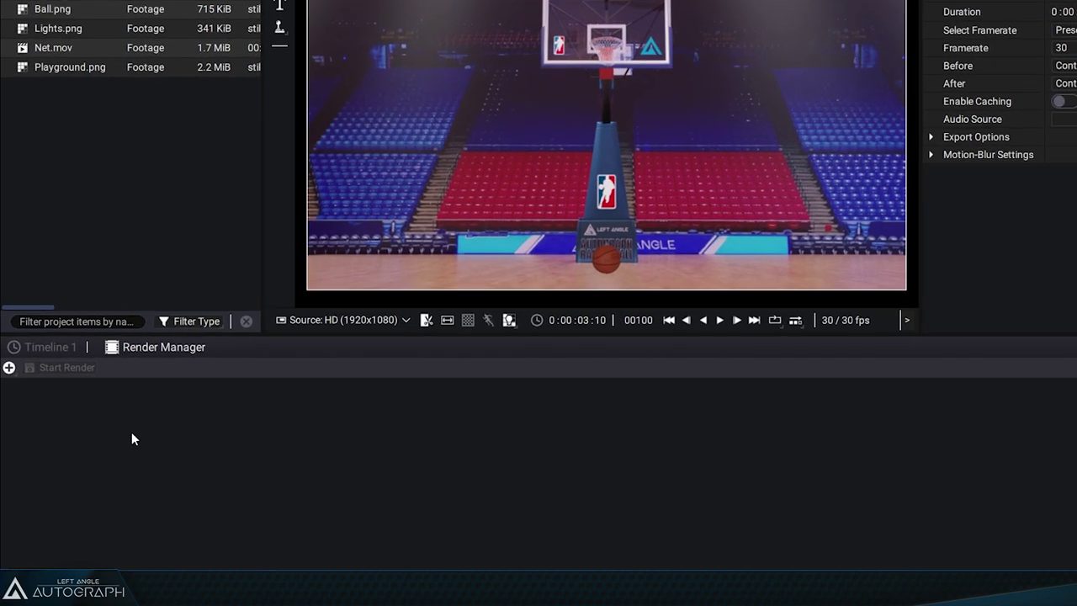
pyautogui.click(6, 409)
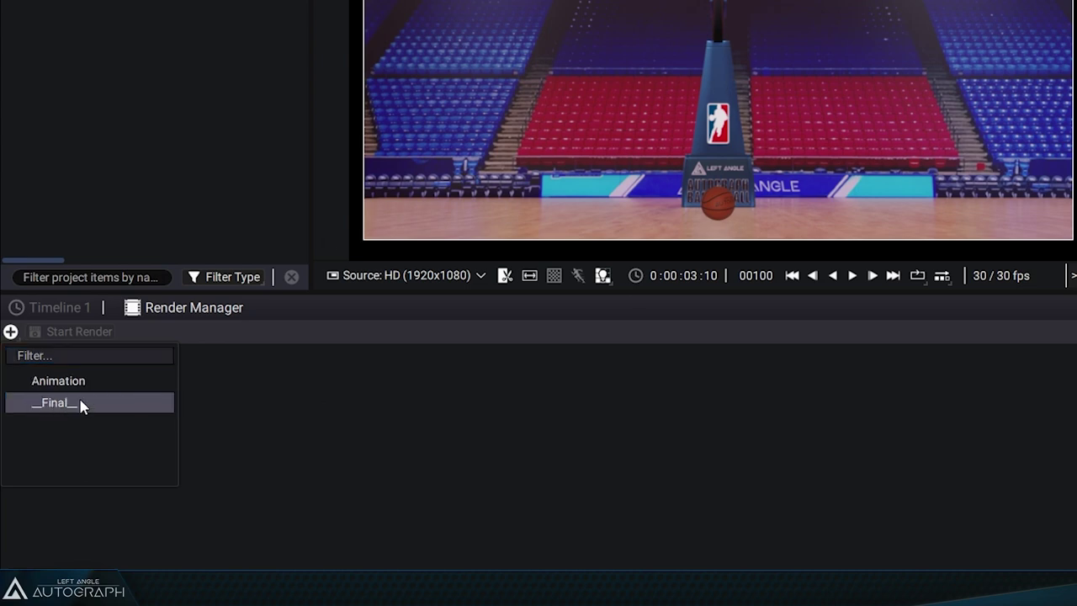
pyautogui.click(81, 405)
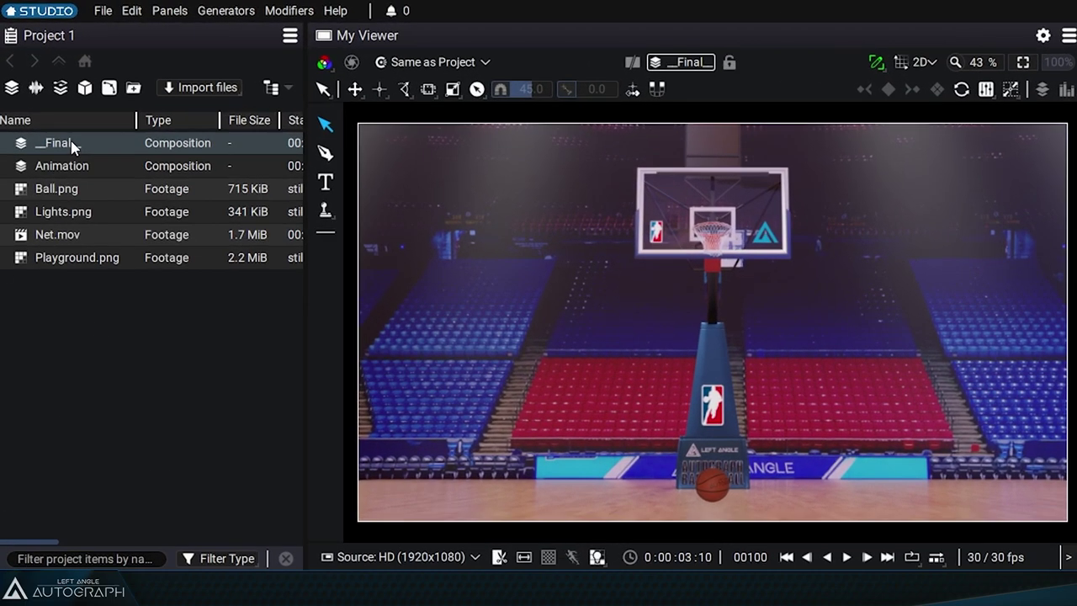
pyautogui.rightClick(62, 119)
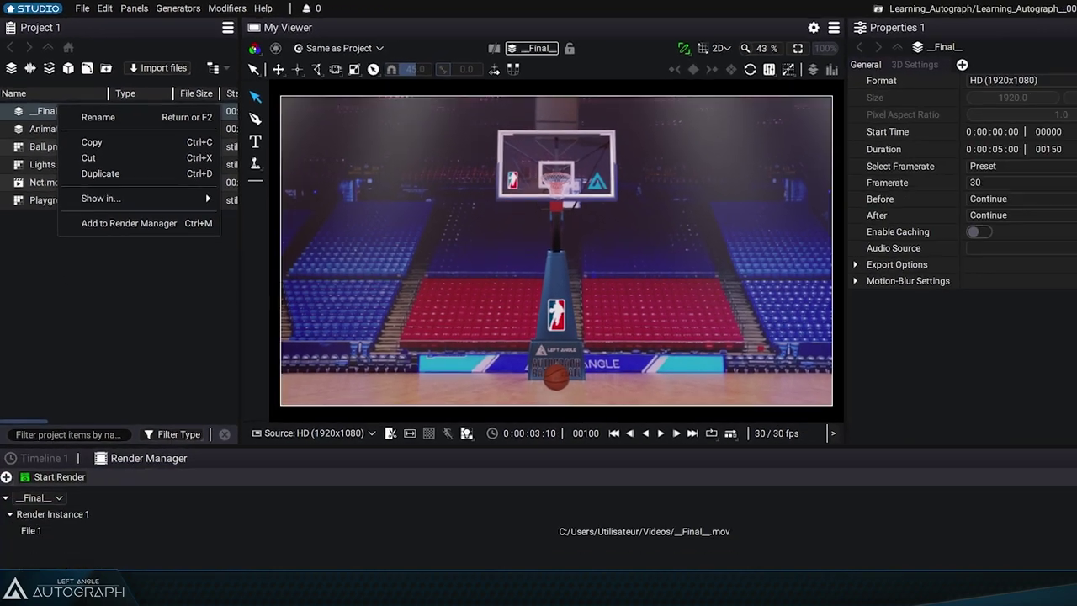
pyautogui.click(114, 459)
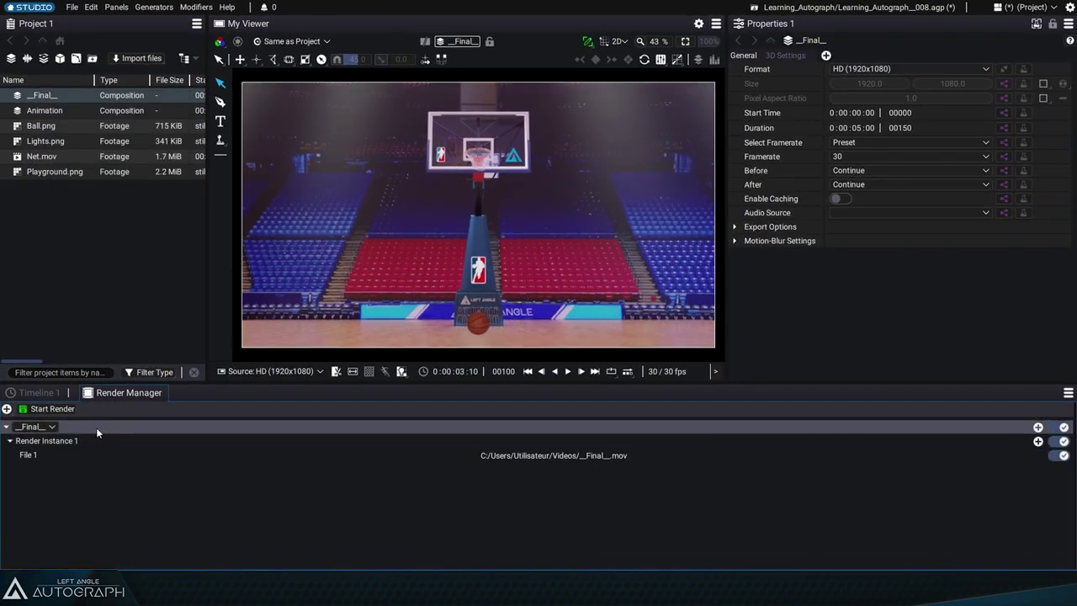
# Point the __Final__ job's output directory at the Render folder in D:/Tutorials_Beginners.
pyautogui.click(96, 428)
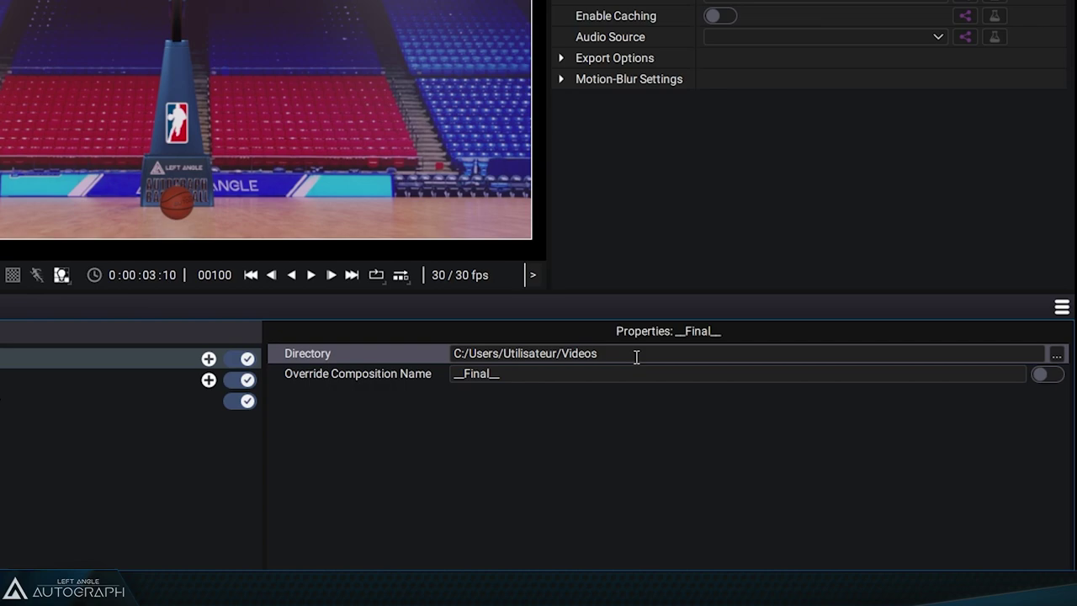
pyautogui.click(1057, 354)
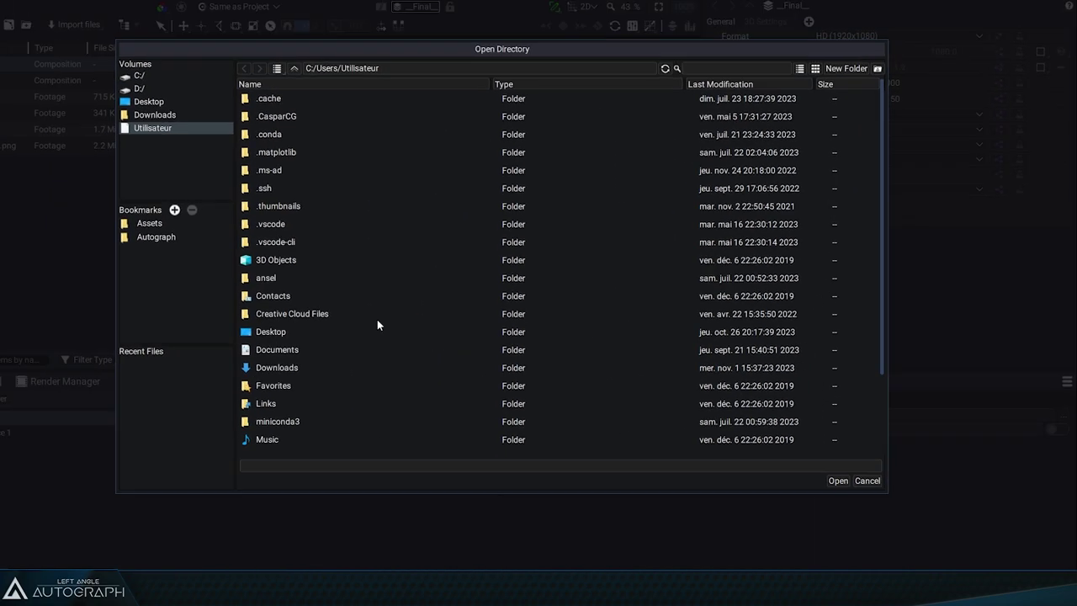
pyautogui.click(149, 223)
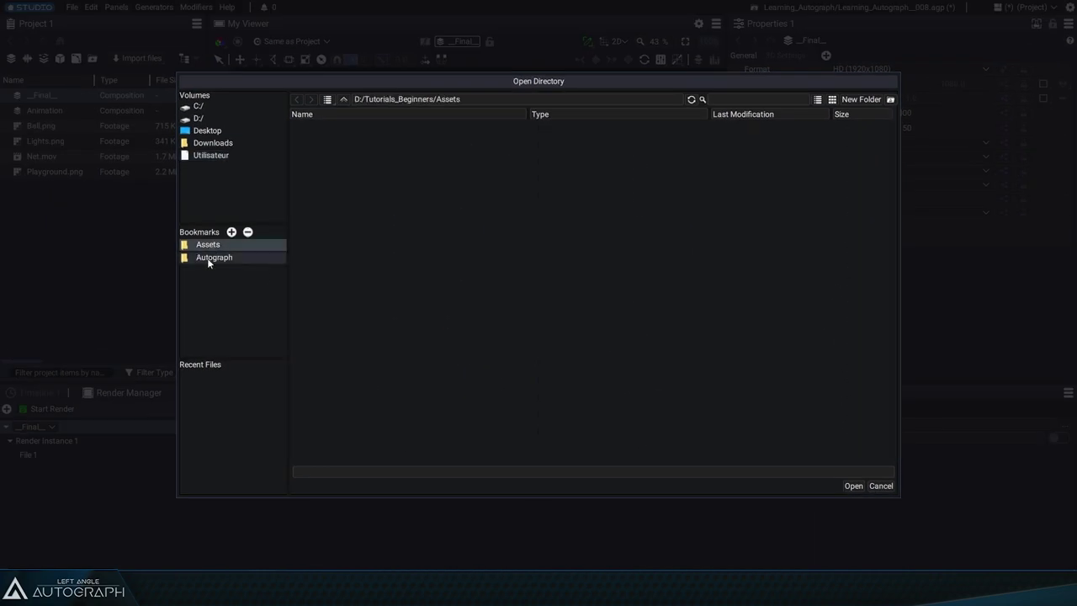
pyautogui.click(343, 100)
pyautogui.click(327, 196)
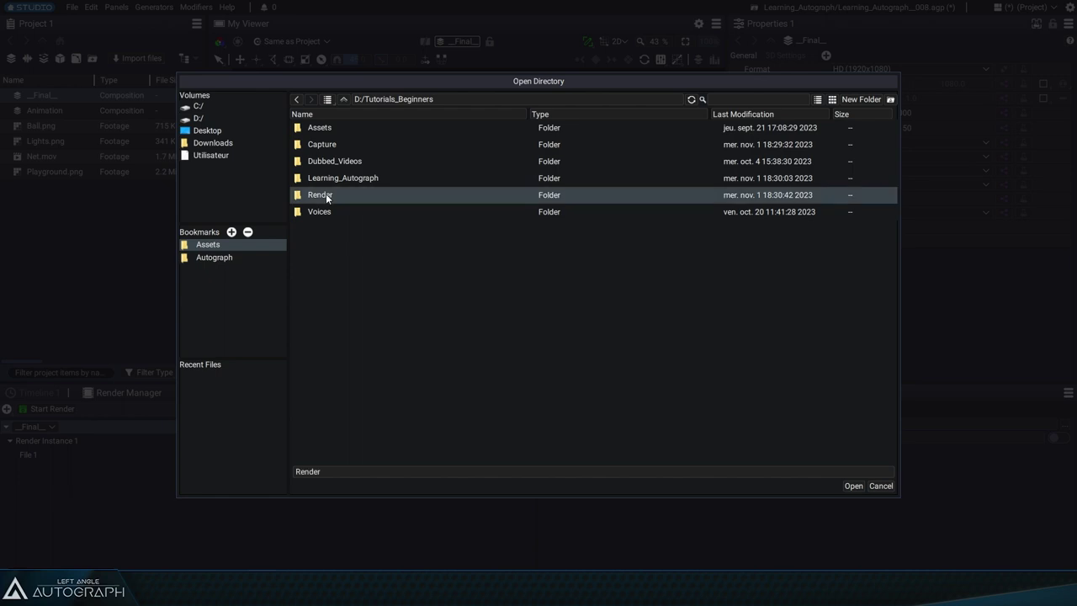
pyautogui.doubleClick(326, 193)
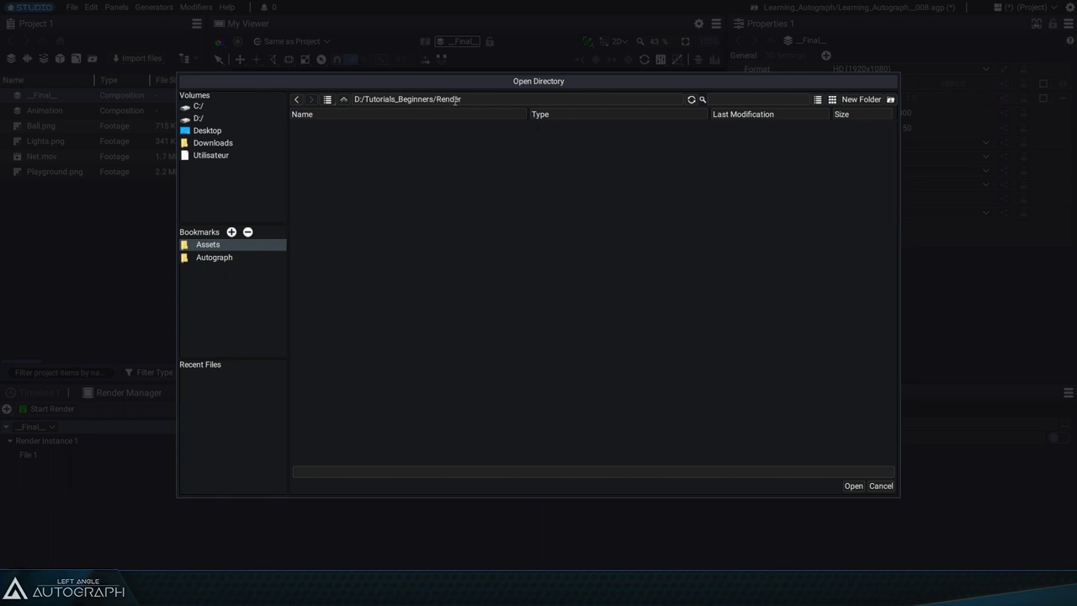
pyautogui.click(850, 485)
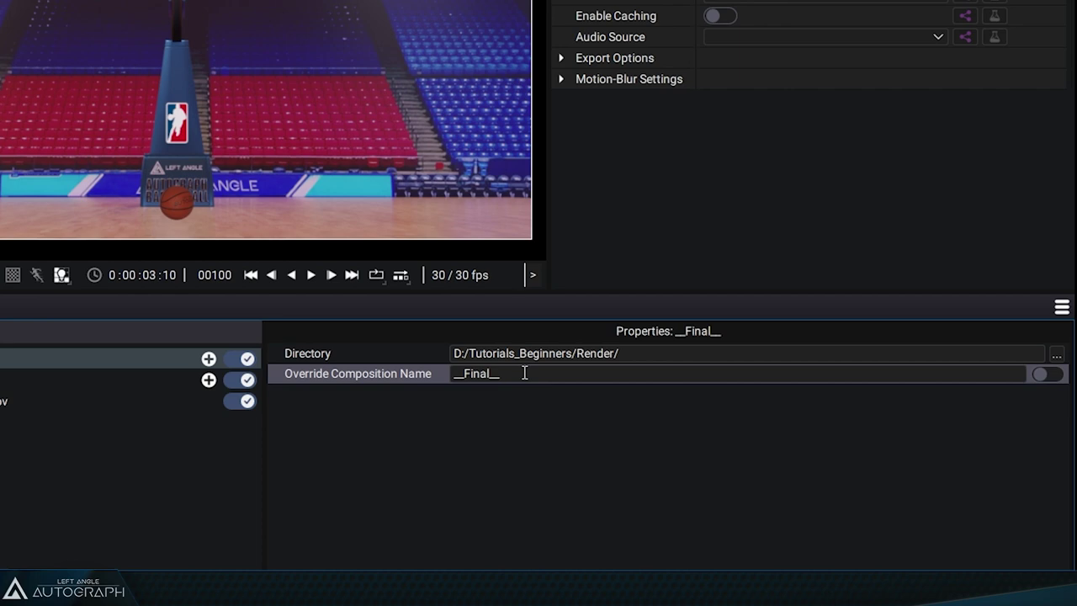
# Enable the composition name override and enter Other_name as the override name.
pyautogui.click(1058, 381)
pyautogui.click(1057, 381)
pyautogui.click(1057, 381)
pyautogui.click(1058, 382)
pyautogui.click(1058, 381)
pyautogui.click(1057, 381)
pyautogui.click(1058, 381)
pyautogui.doubleClick(544, 373)
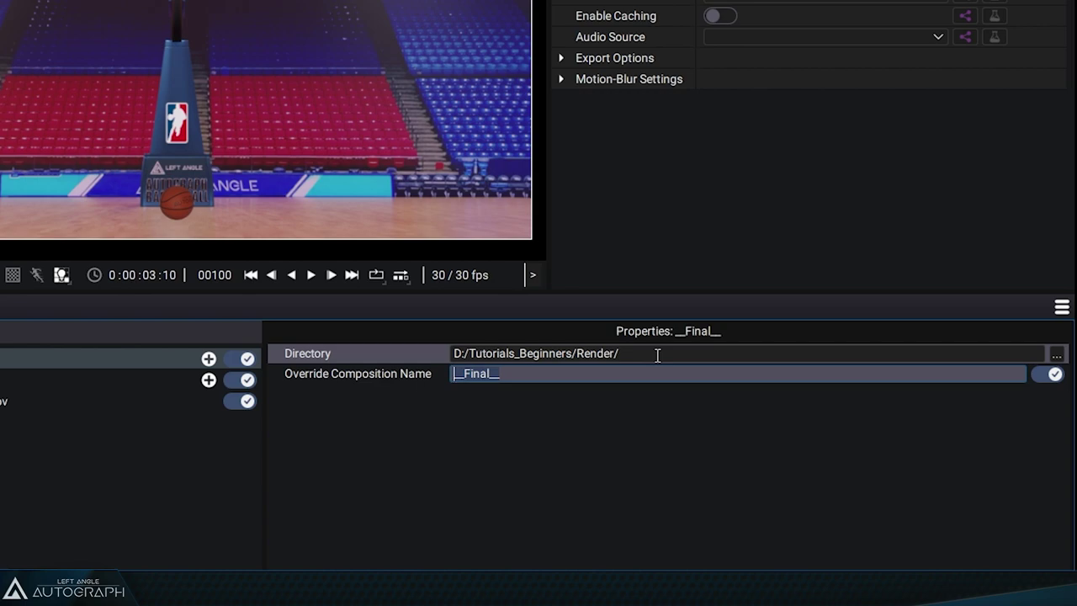
pyautogui.write('Other_name')
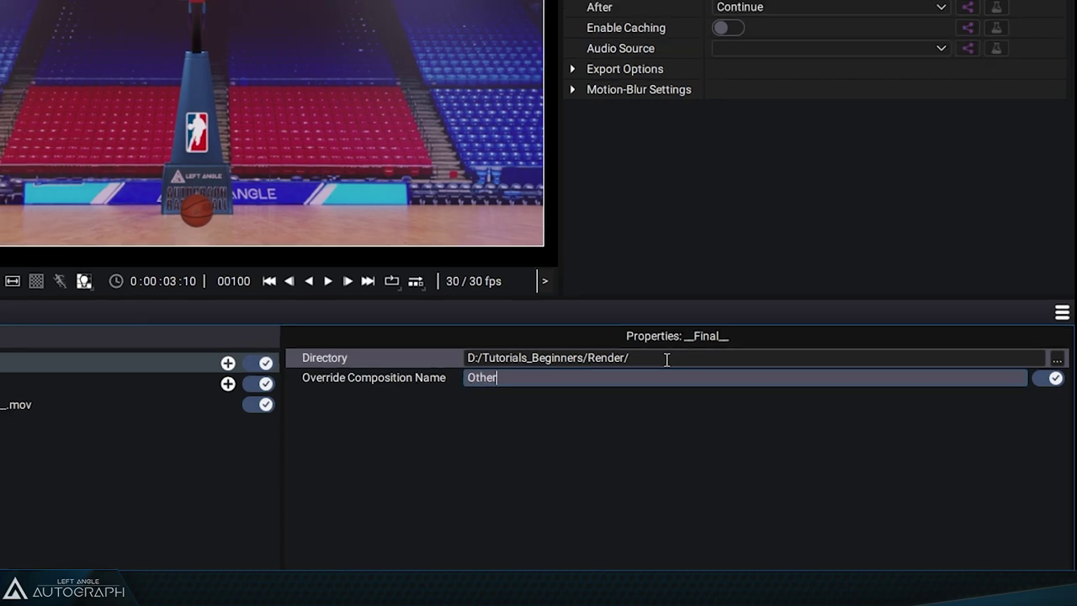
pyautogui.press('Return')
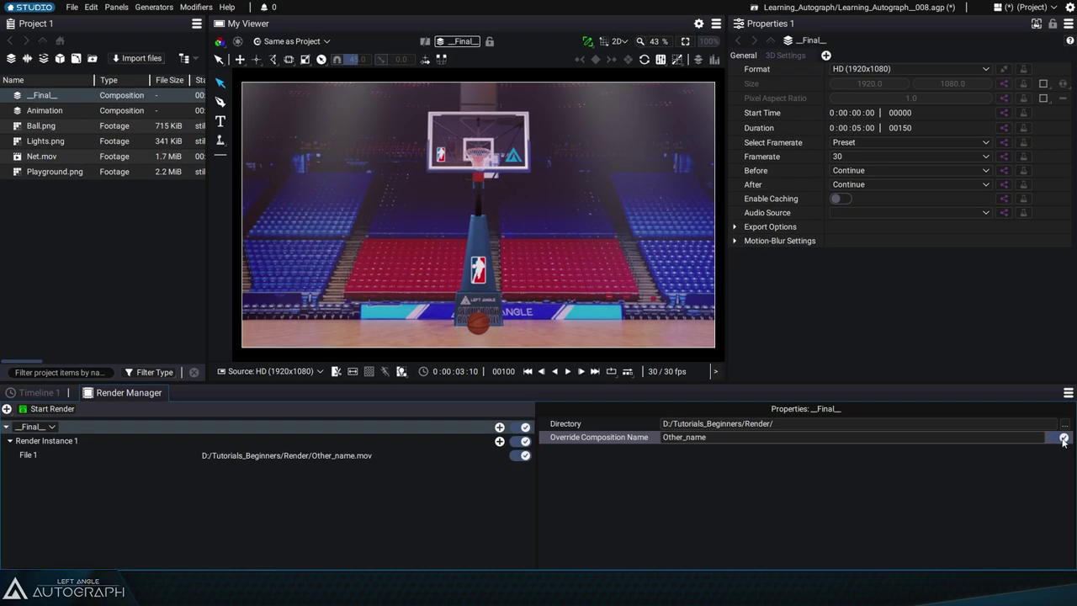
# Switch the name override off so the output stays __Final__.mov.
pyautogui.click(1064, 439)
pyautogui.click(1065, 439)
pyautogui.click(1064, 439)
pyautogui.click(1064, 439)
pyautogui.click(1064, 439)
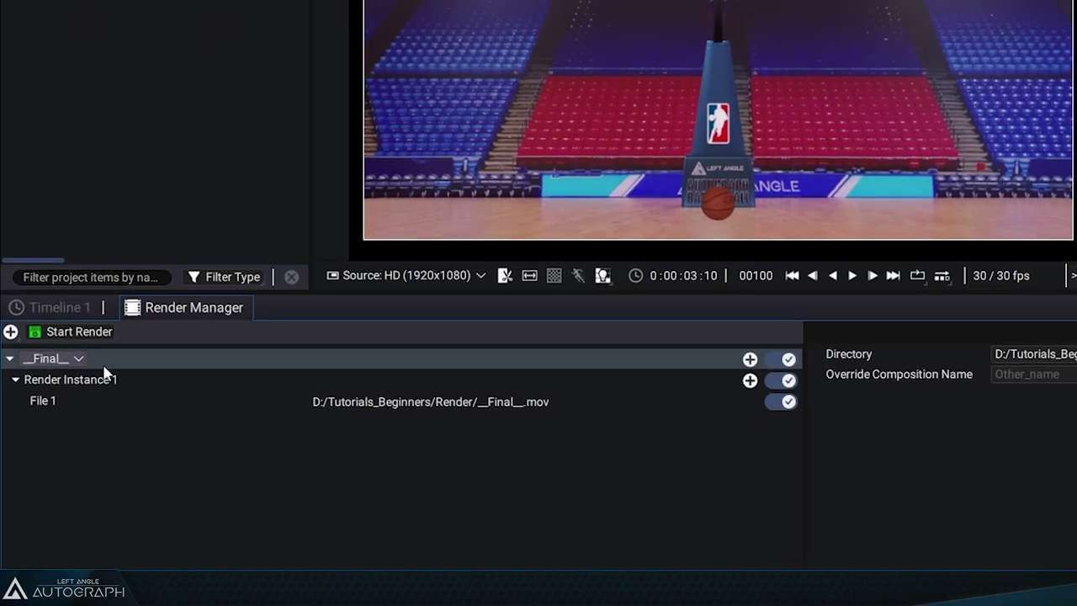
pyautogui.click(105, 379)
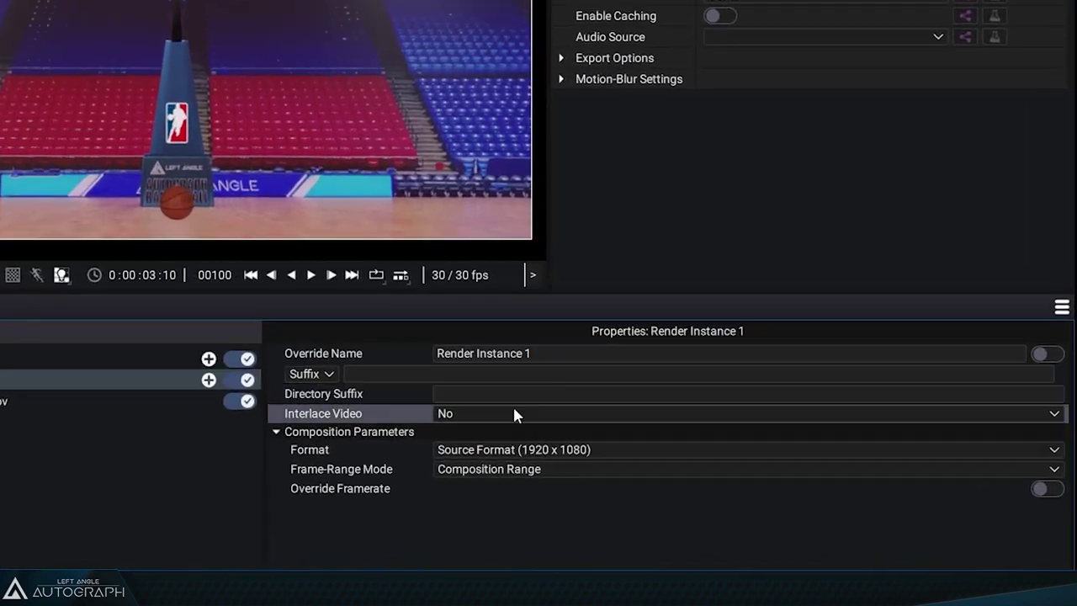
# Set Frame-Range Mode to Composition Range instead of Composition Work Area(s).
pyautogui.click(650, 451)
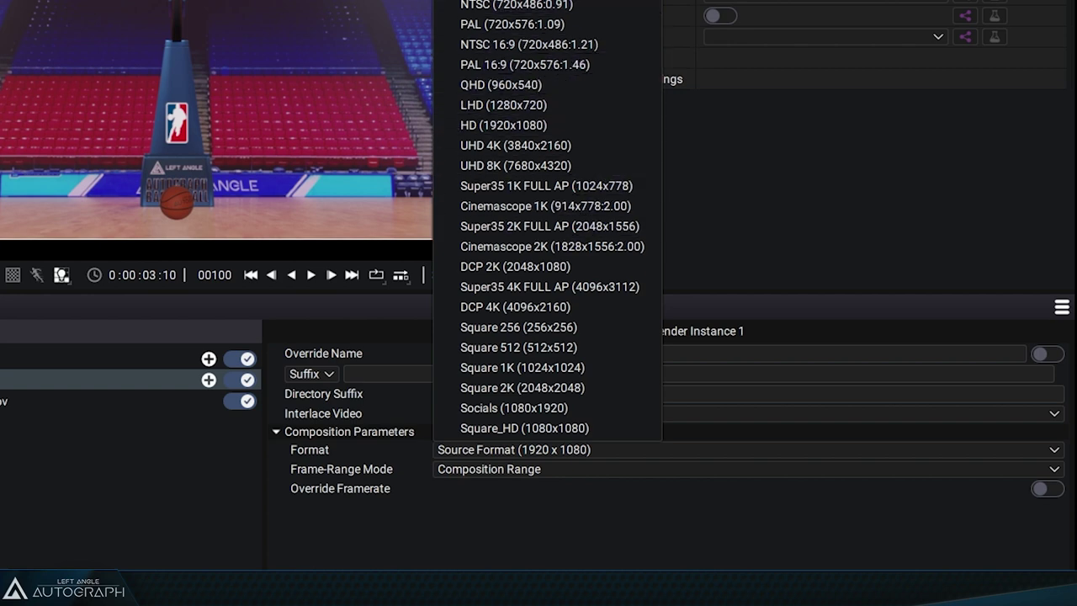
pyautogui.press('Escape')
pyautogui.click(530, 469)
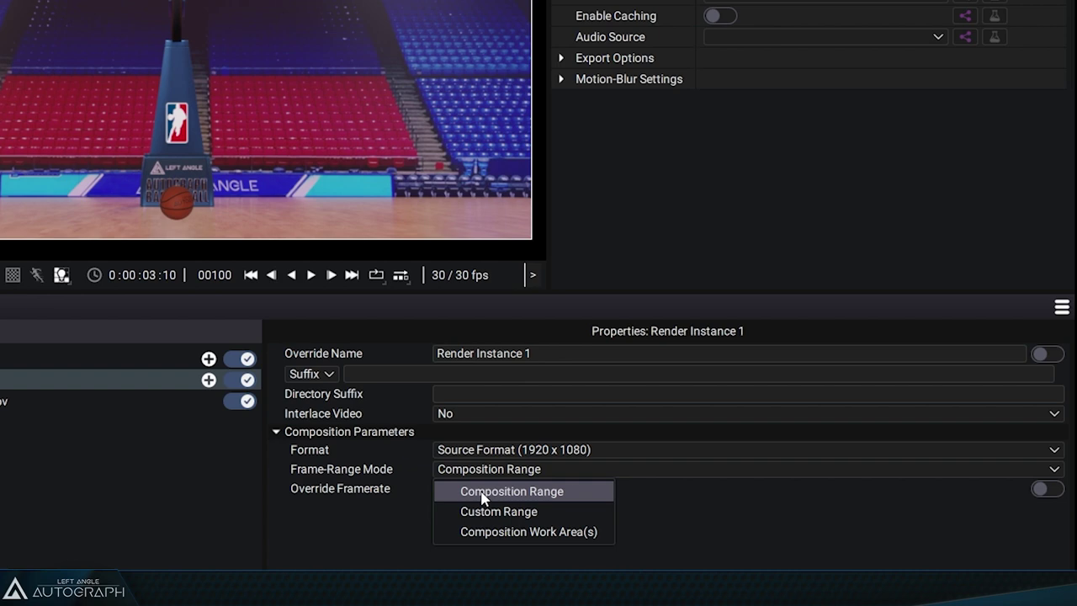
pyautogui.click(548, 530)
pyautogui.click(541, 489)
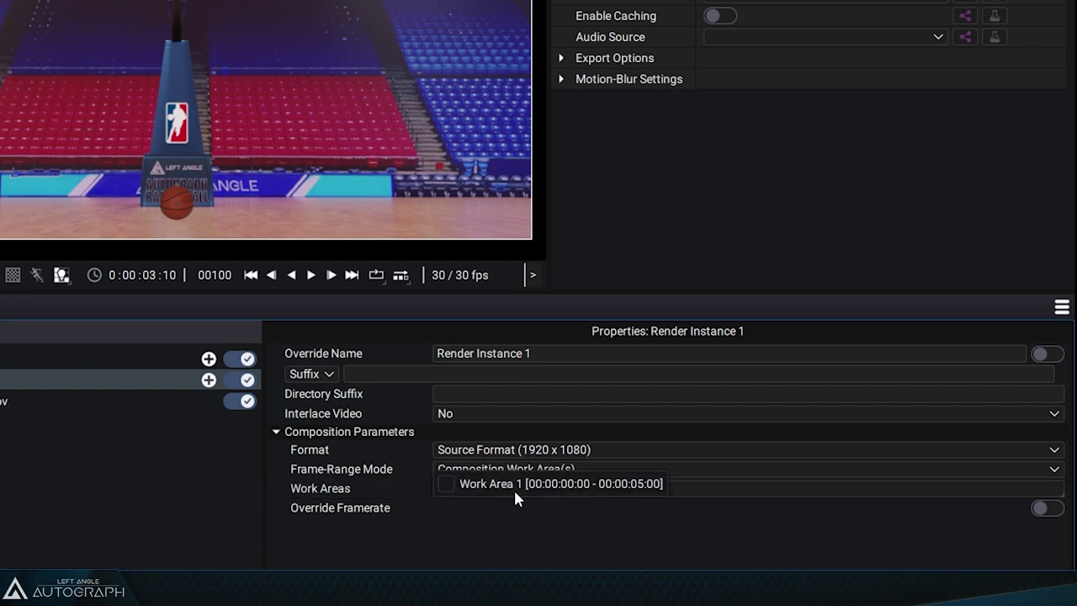
pyautogui.click(518, 525)
pyautogui.click(526, 472)
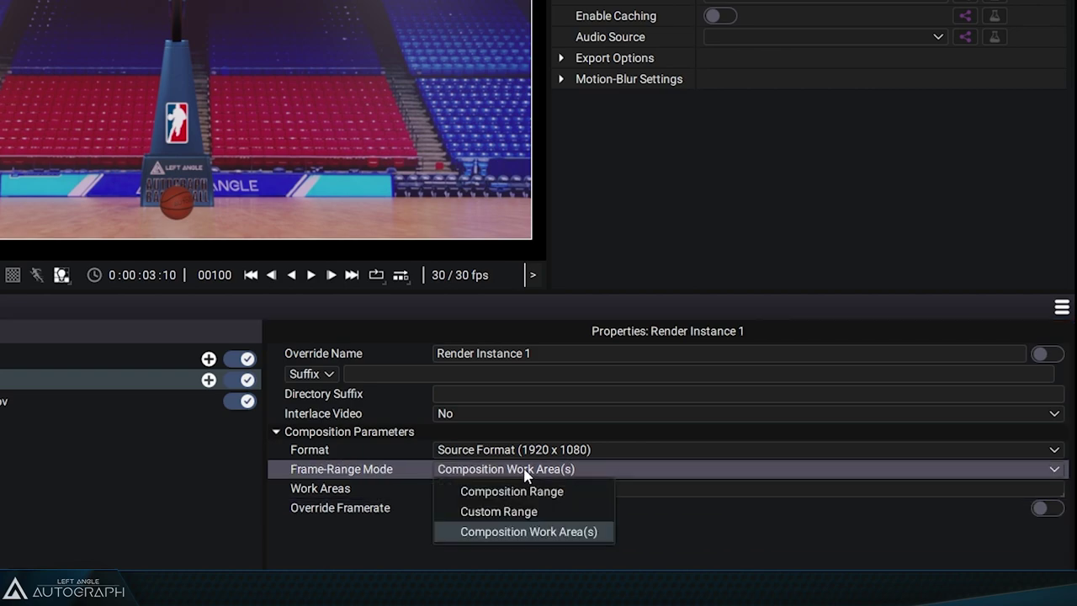
pyautogui.click(513, 490)
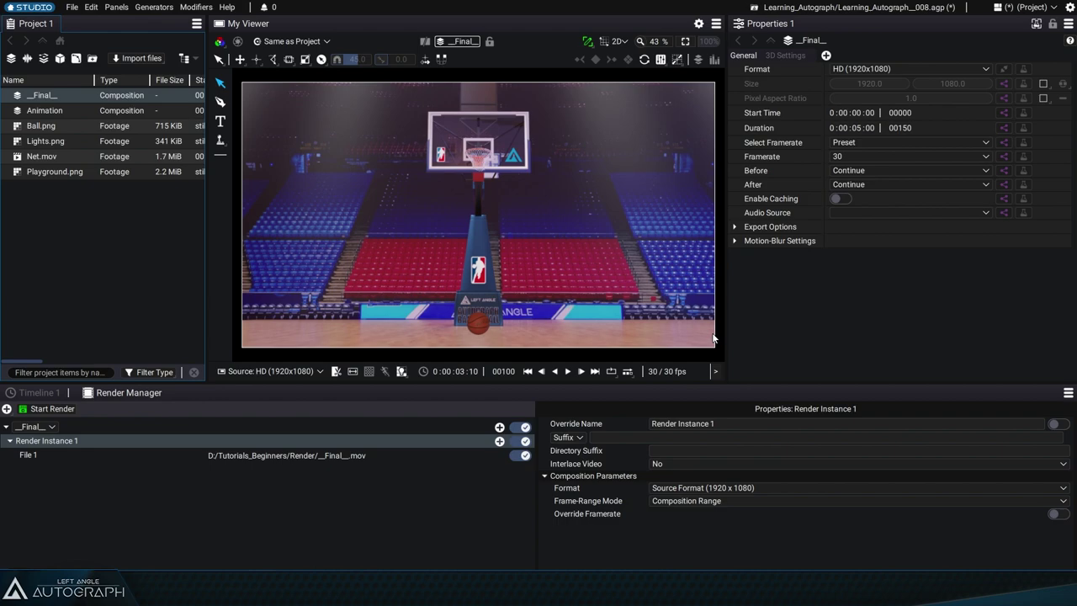
# Enable File 1's name override and rename the output to Basketball.
pyautogui.click(68, 453)
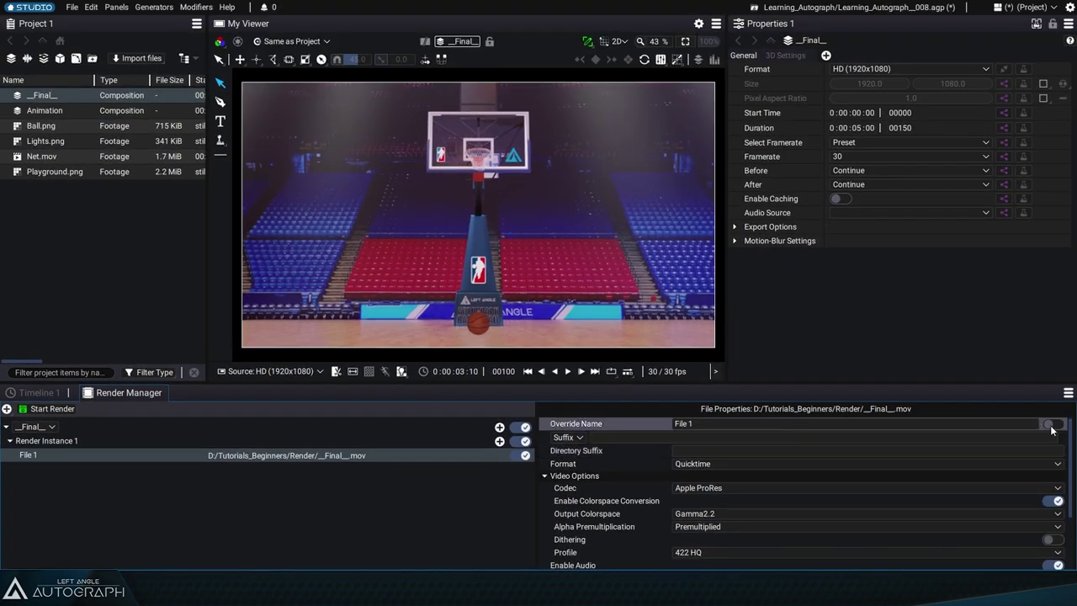
pyautogui.click(1051, 424)
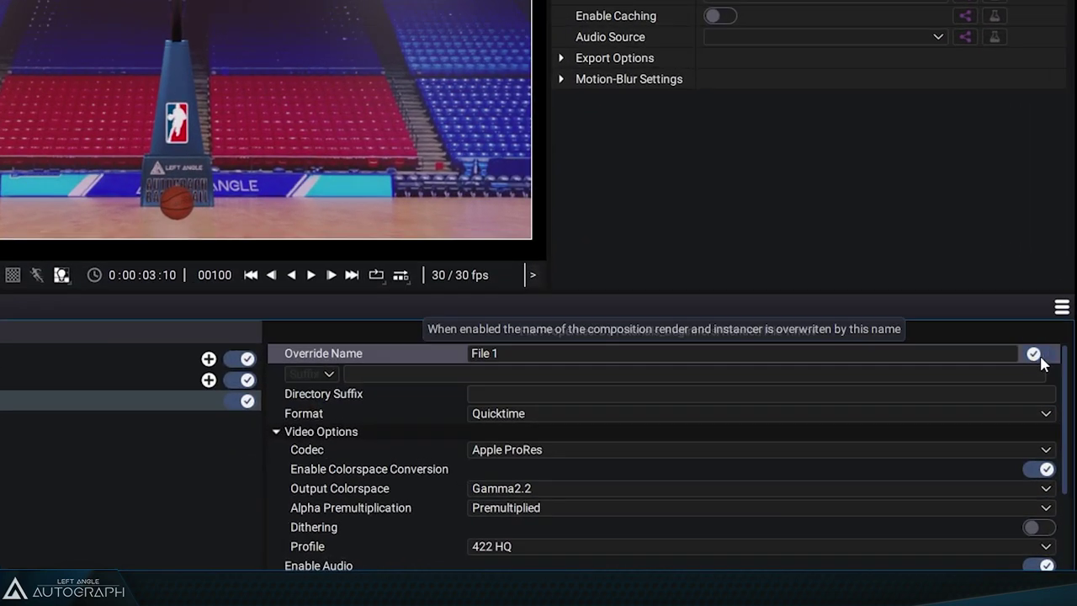
pyautogui.click(1051, 424)
pyautogui.click(1051, 424)
pyautogui.moveTo(720, 423); pyautogui.dragTo(662, 429)
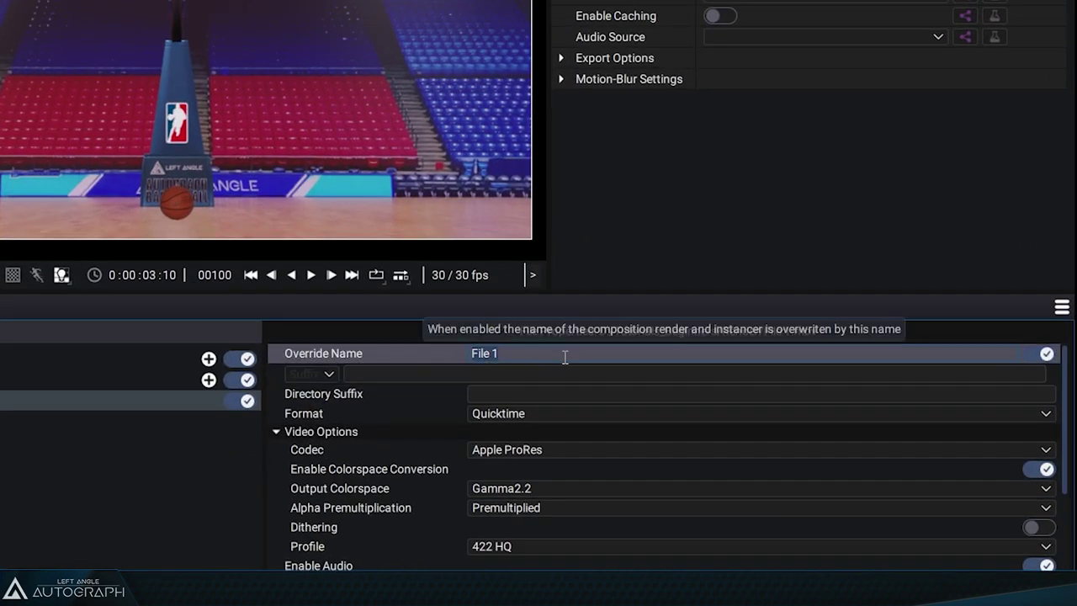
pyautogui.write('Basketball')
pyautogui.press('Return')
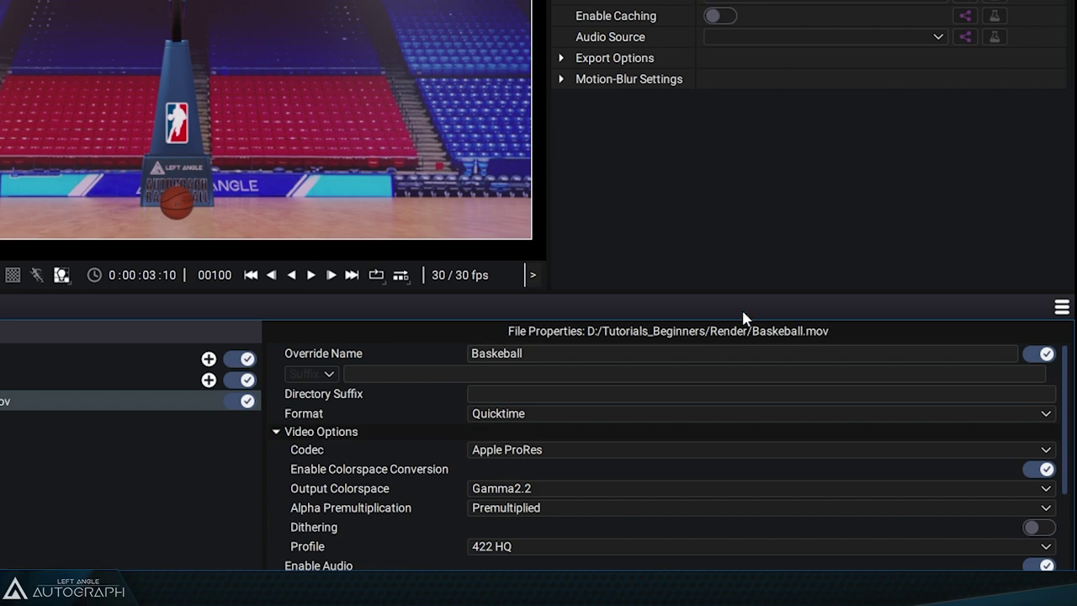
# Keep the Quicktime format with Apple ProRes and render Basketball.mov.
pyautogui.moveTo(649, 290); pyautogui.dragTo(635, 154)
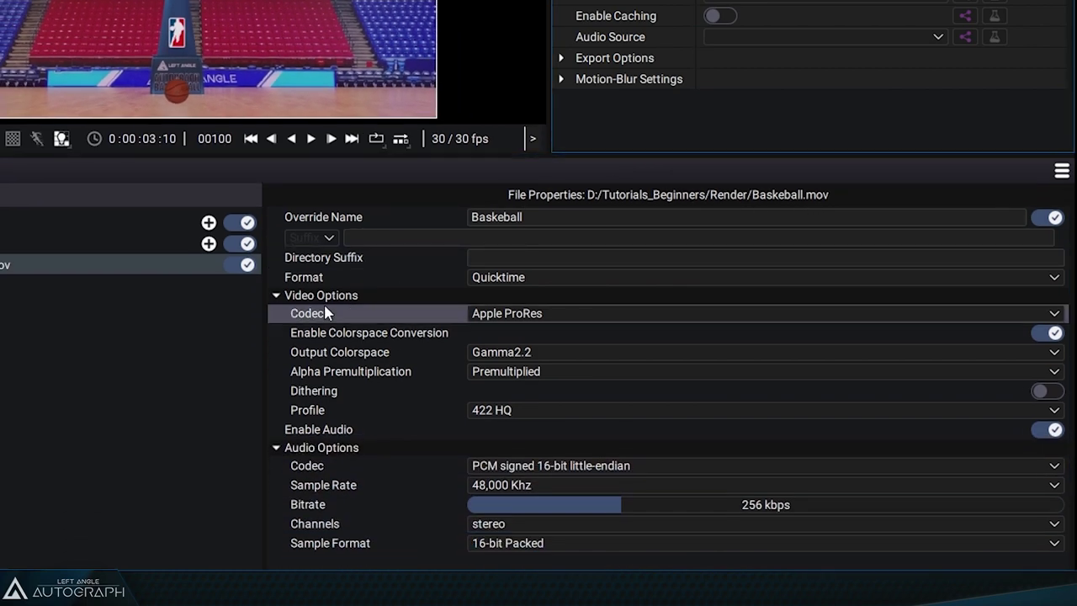
pyautogui.click(499, 280)
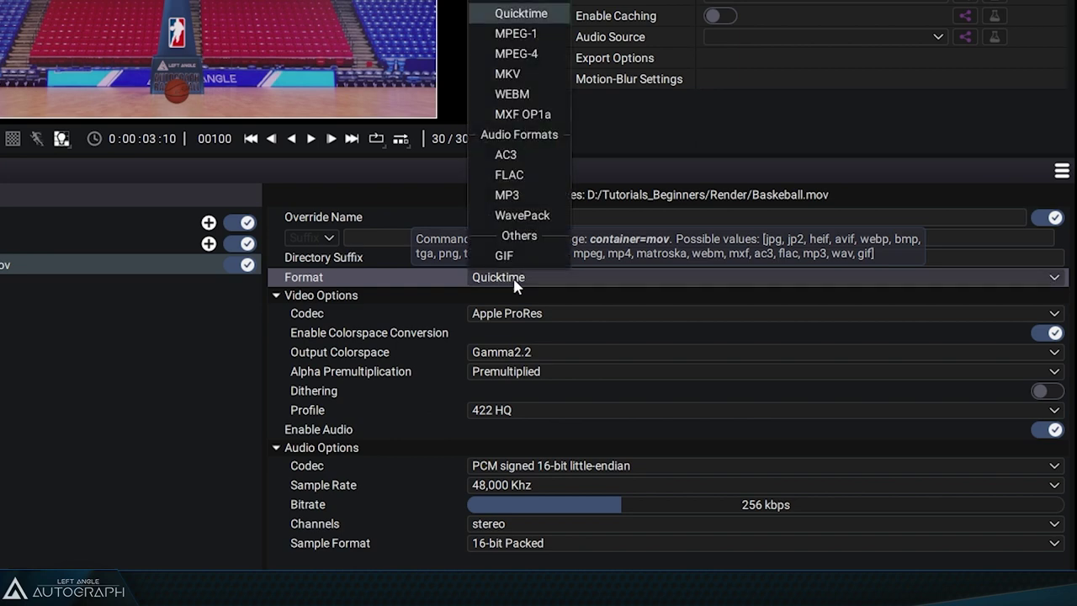
pyautogui.click(530, 14)
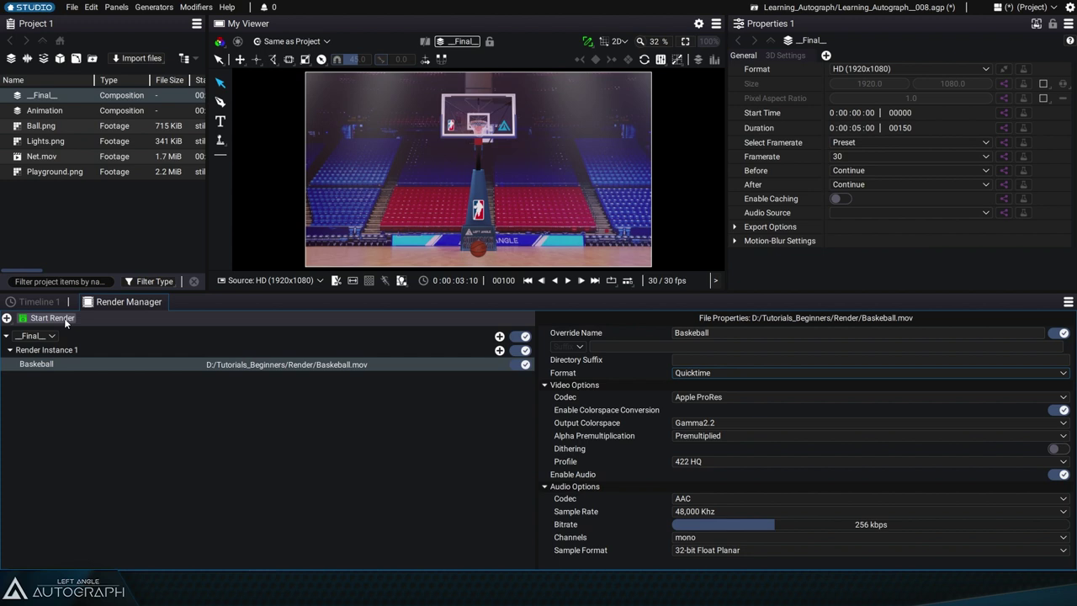
pyautogui.click(64, 321)
# Change the output format to WEBM with VP9 and render Basketball.webm.
pyautogui.click(703, 373)
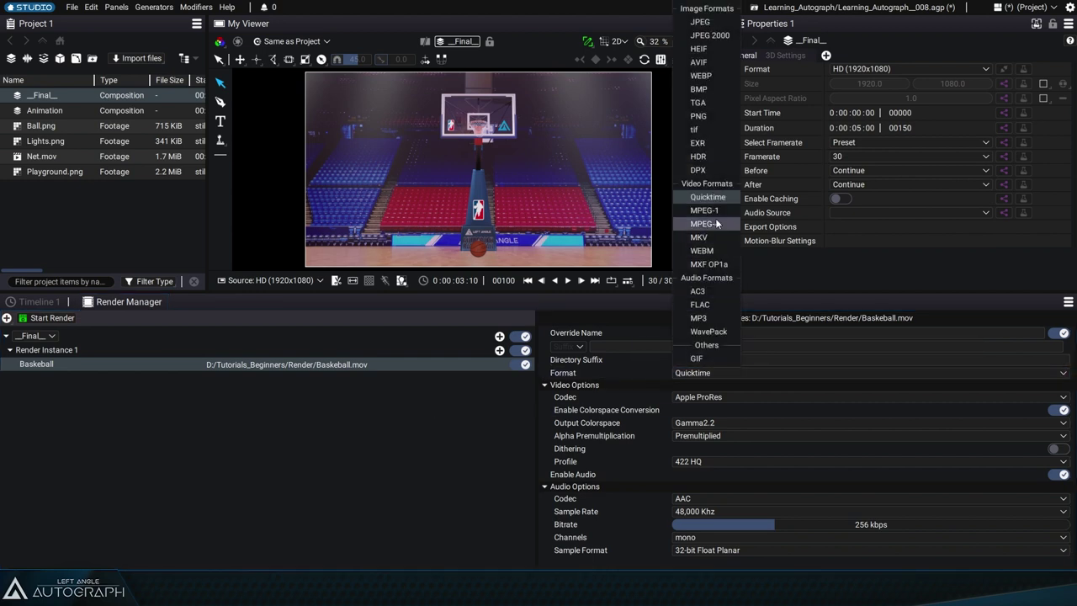
pyautogui.click(718, 249)
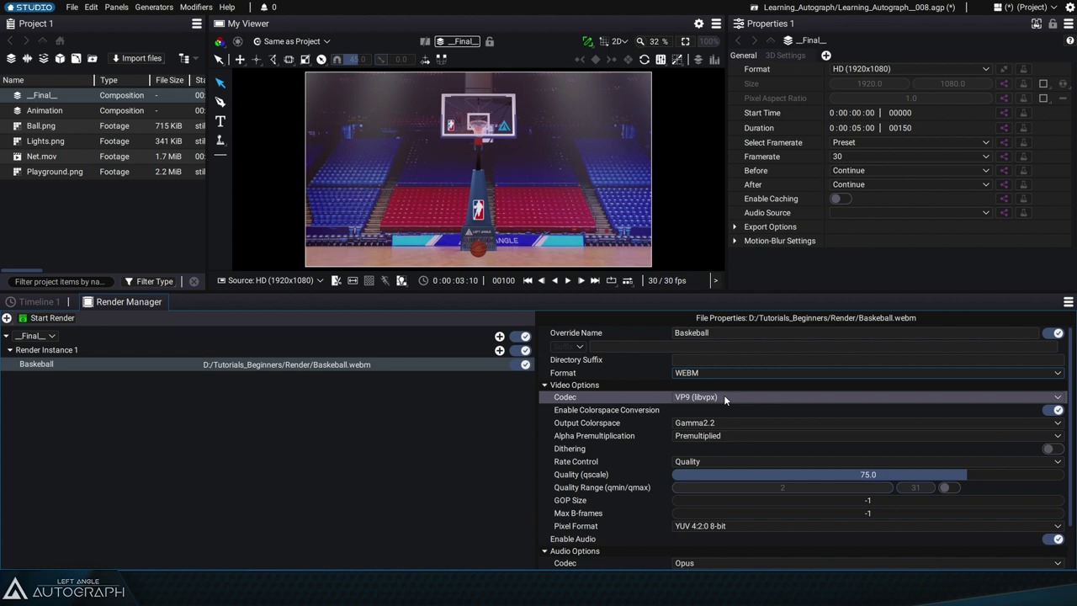
pyautogui.click(61, 317)
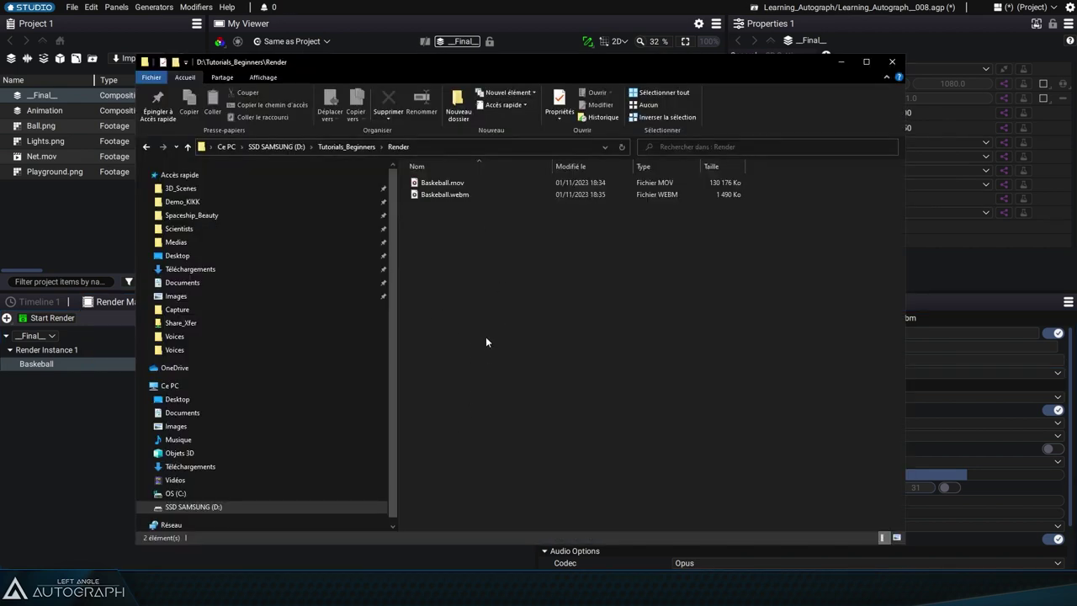
# Play Basketball.webm from the start, then close the media player.
pyautogui.doubleClick(441, 194)
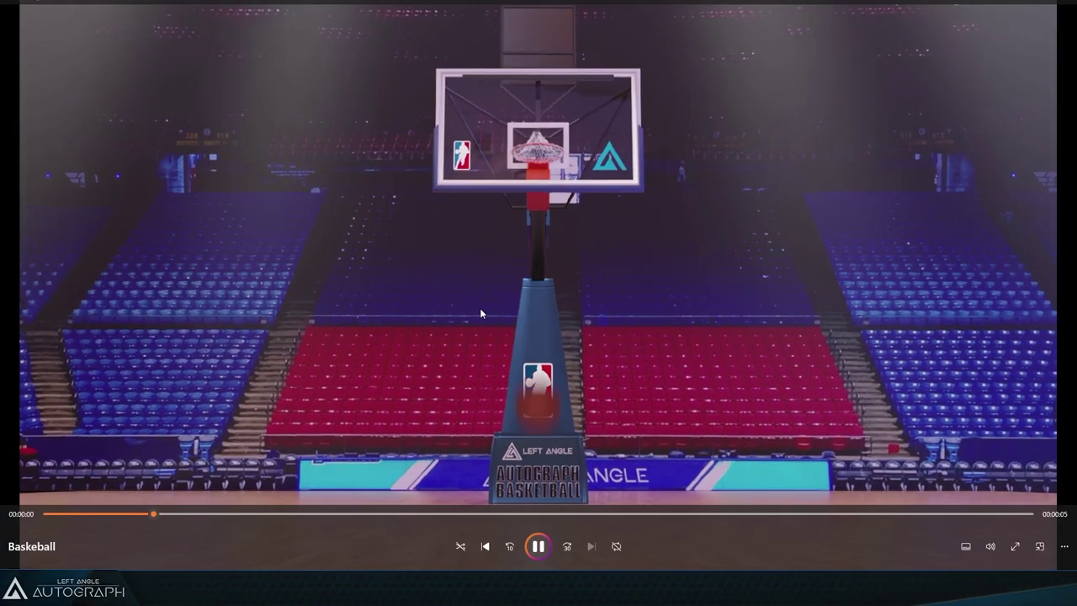
pyautogui.click(84, 516)
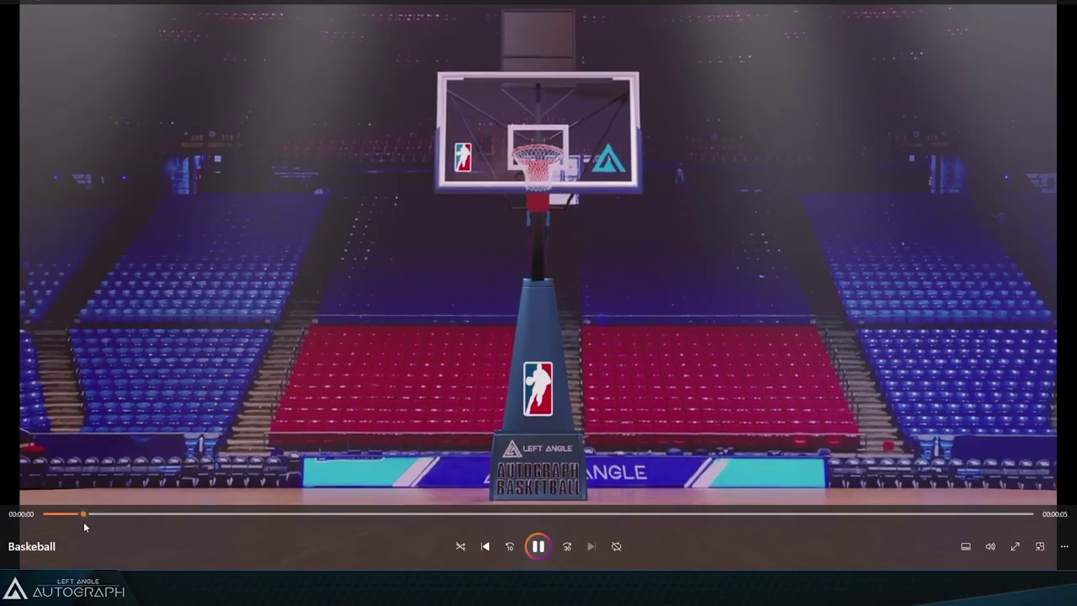
pyautogui.hotkey('alt', 'F4')
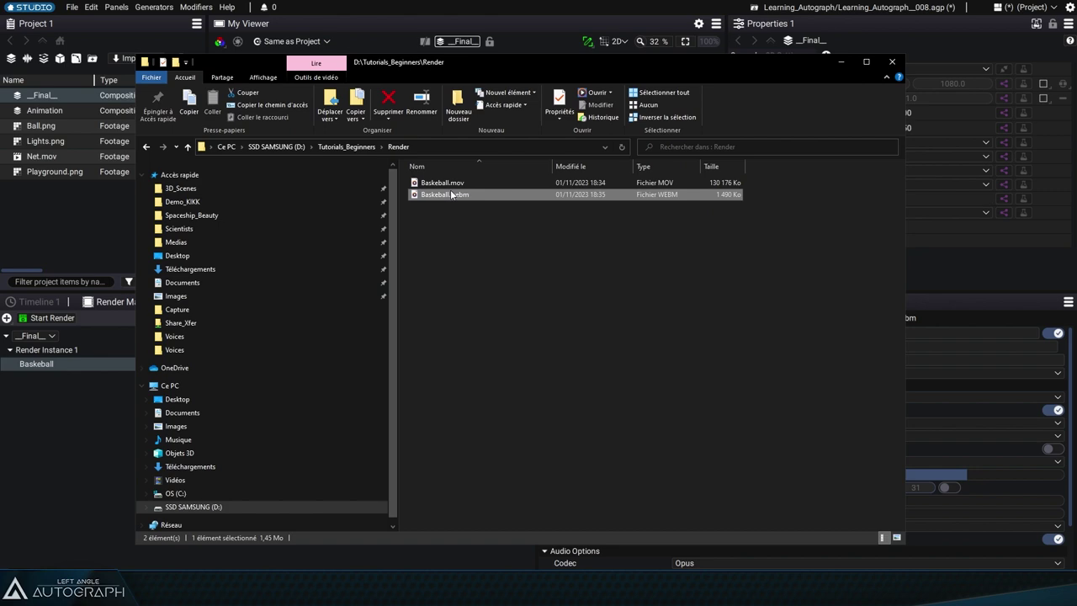
# Open Basketball.mov in VLC media player.
pyautogui.rightClick(448, 183)
pyautogui.press('Escape')
pyautogui.press('Escape')
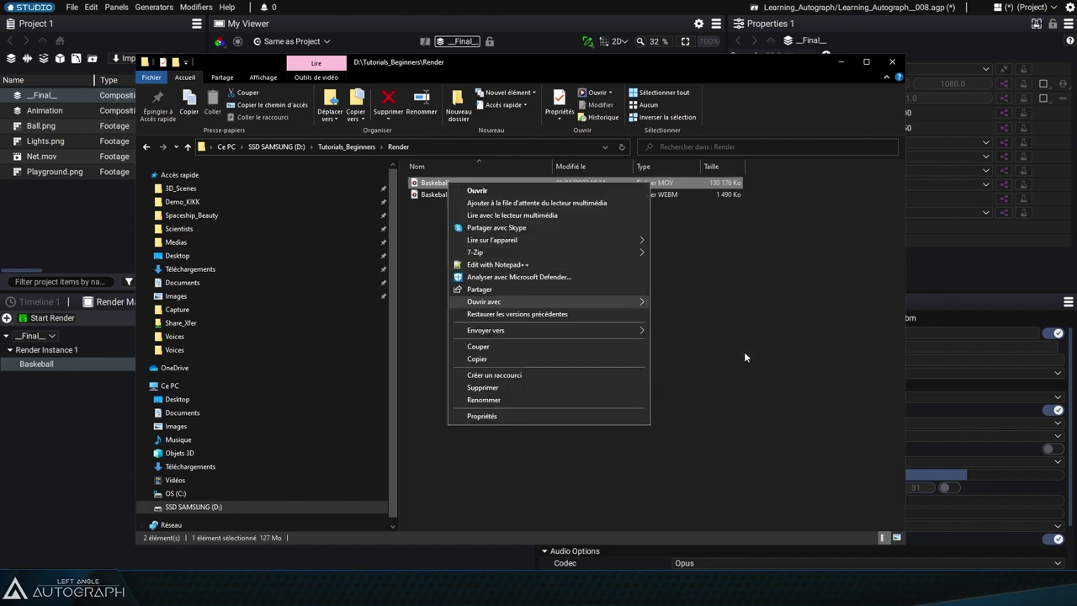
pyautogui.press('Return')
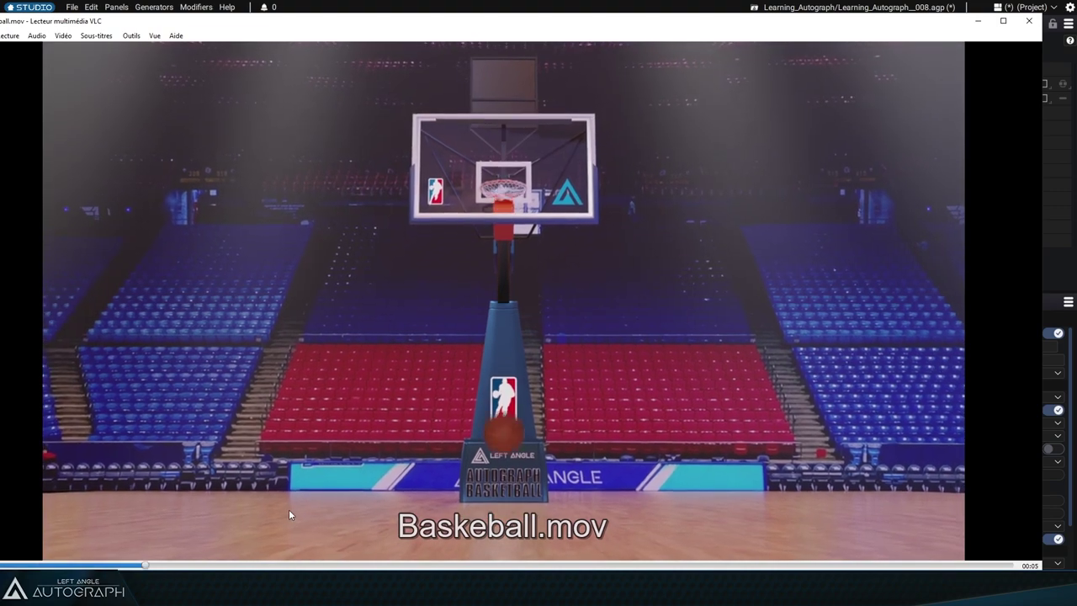
# Maximize the VLC window playing Basketball.mov.
pyautogui.doubleClick(245, 478)
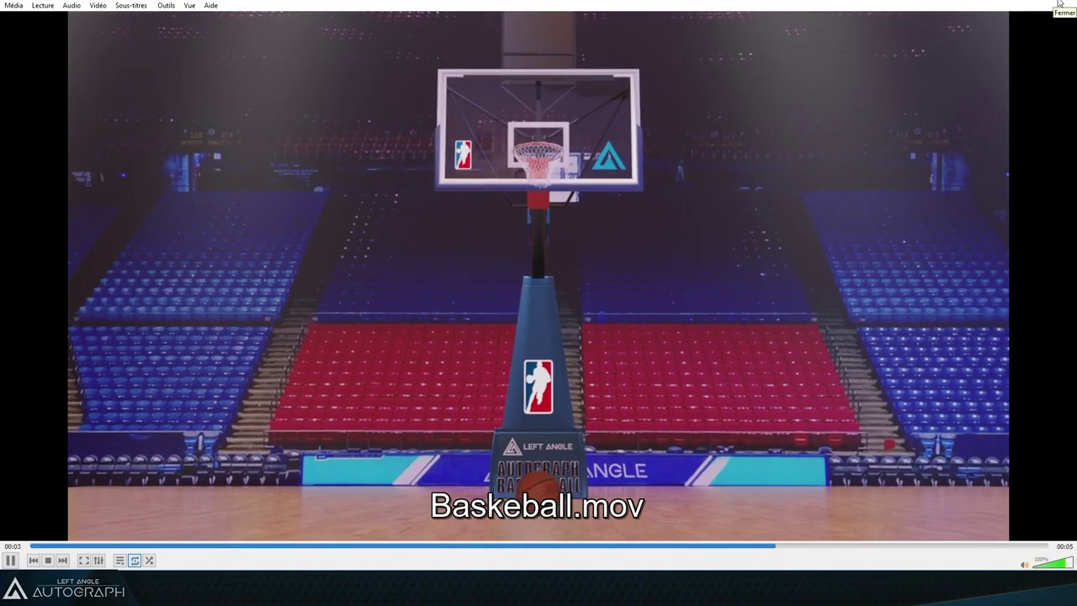
# Close VLC to get back to the Render folder listing Basketball.mov and Basketball.webm.
pyautogui.click(1060, 3)
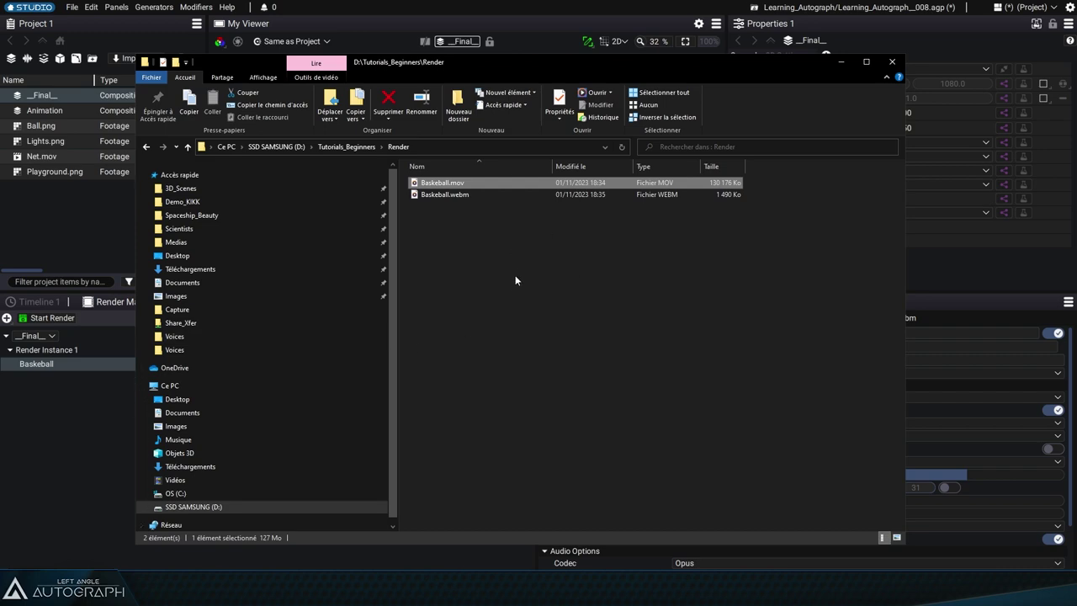